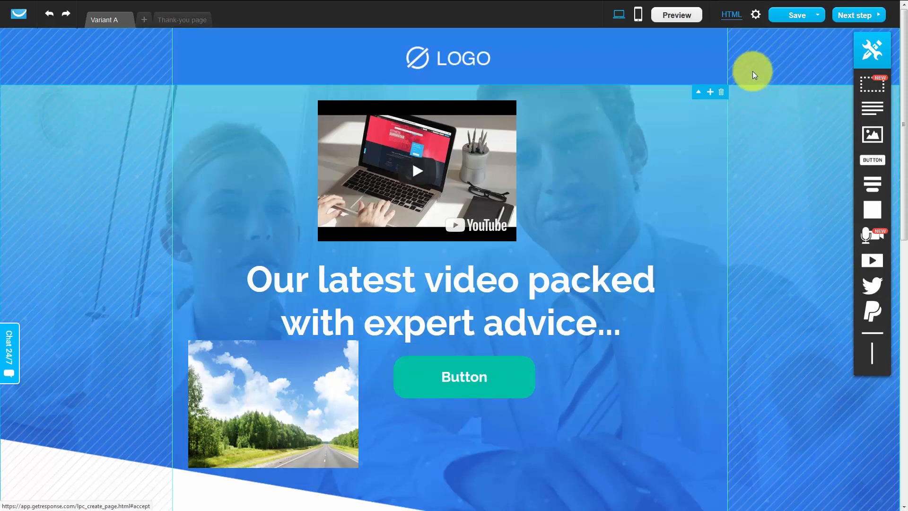
Open the background image settings of the section behind the video and accept them
left_click(625, 145)
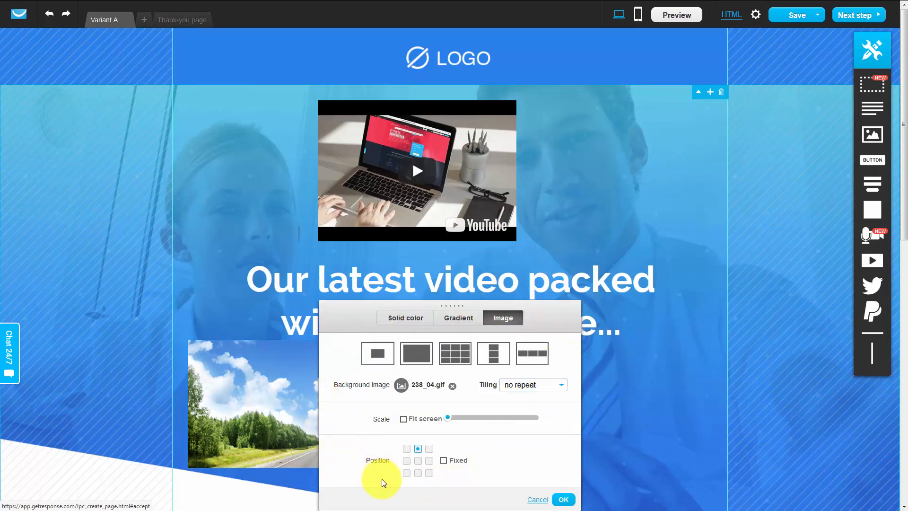
left_click(563, 499)
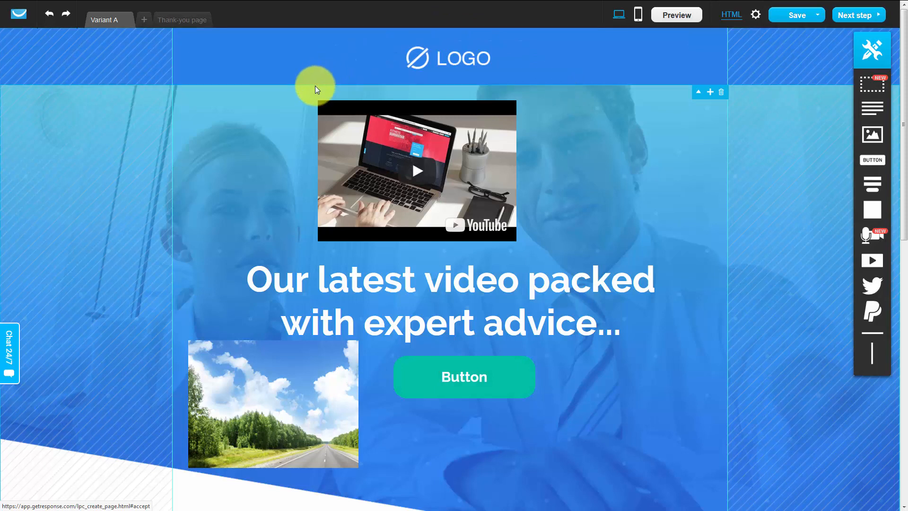
Open the thank-you page and review its content down to the WATCH MORE VIDEOS button
left_click(178, 21)
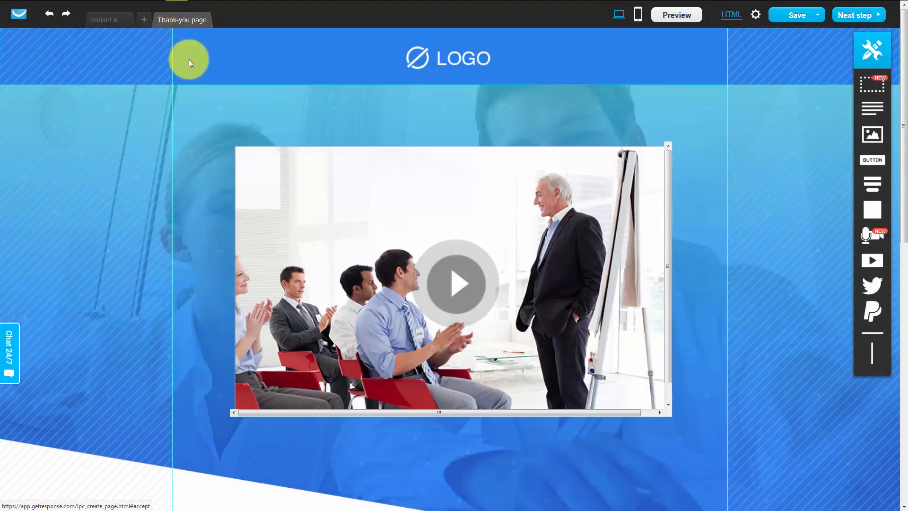
scroll(226, 118, "down", 2)
scroll(226, 117, "down", 8)
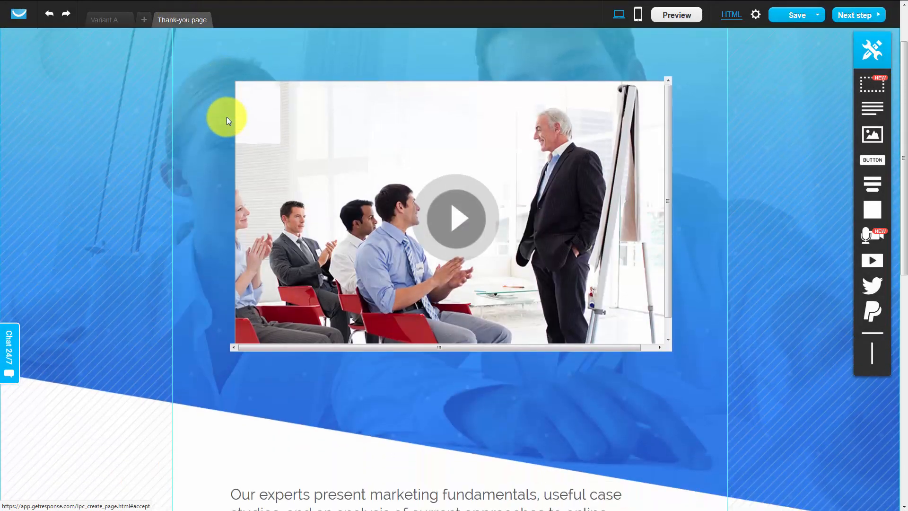
scroll(226, 119, "up", 4)
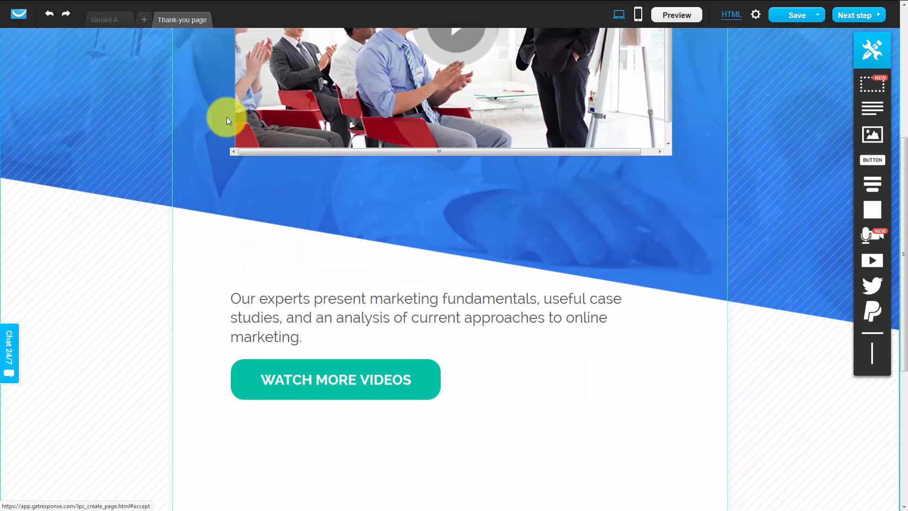
scroll(305, 274, "down", 2)
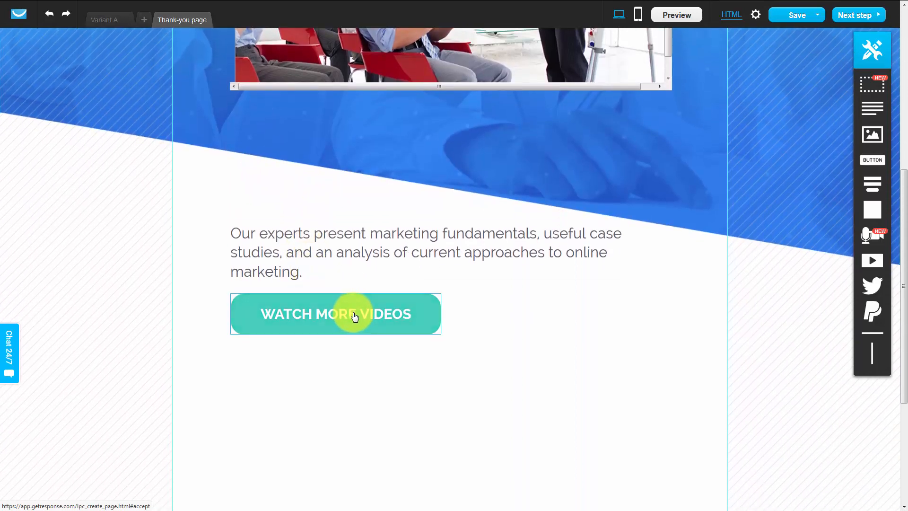
View the link settings of the WATCH MORE VIDEOS button and cancel without entering a link
double_click(353, 317)
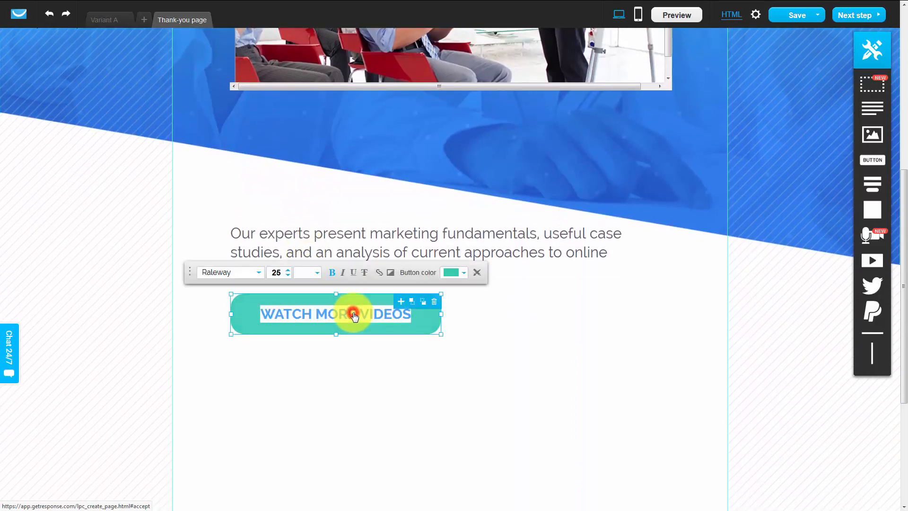
left_click(379, 272)
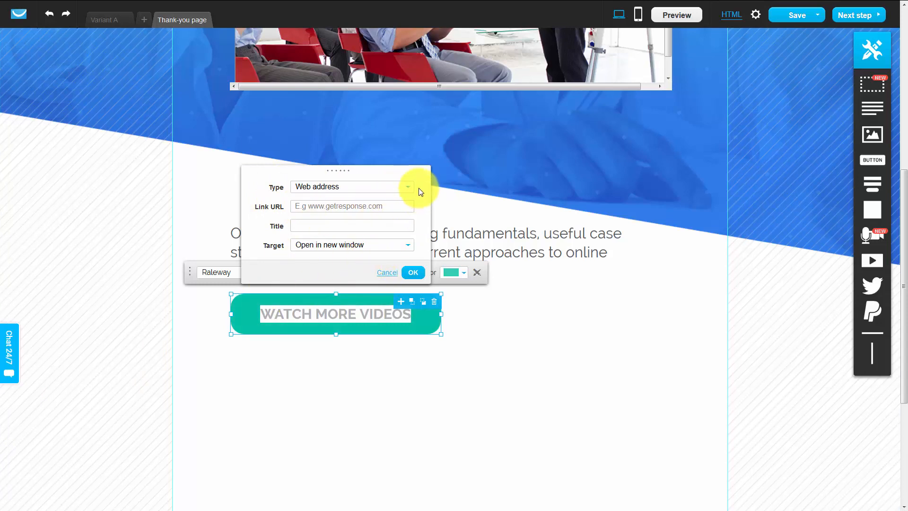
left_click(389, 273)
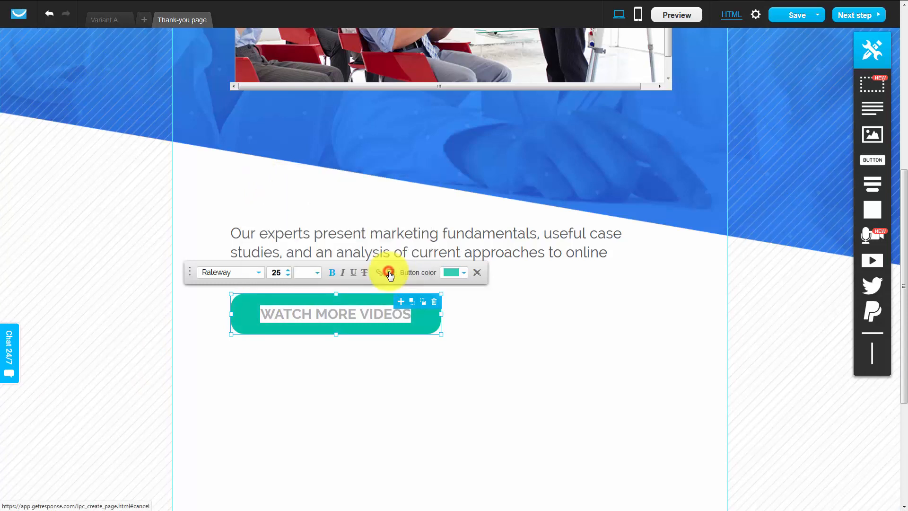
Return to Variant A and add a sign-up web form below the green button beside the road image
scroll(586, 296, "up", 3)
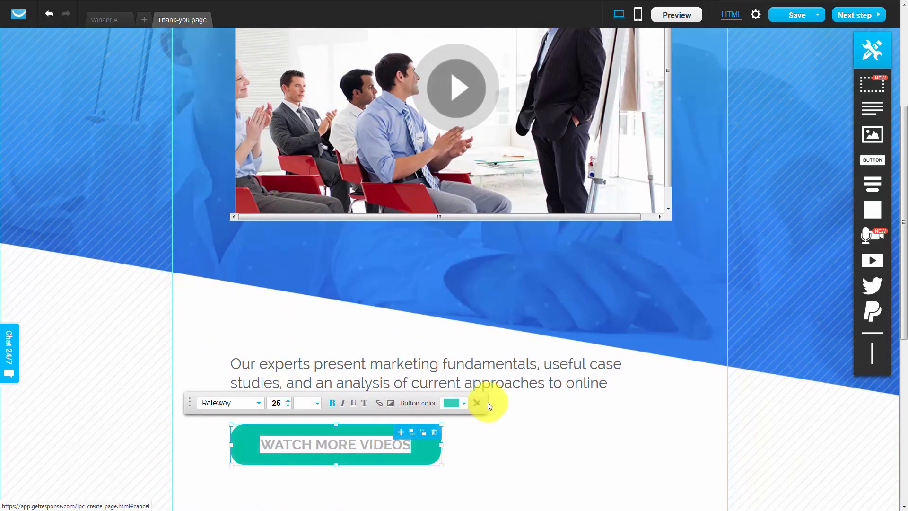
scroll(430, 288, "up", 2)
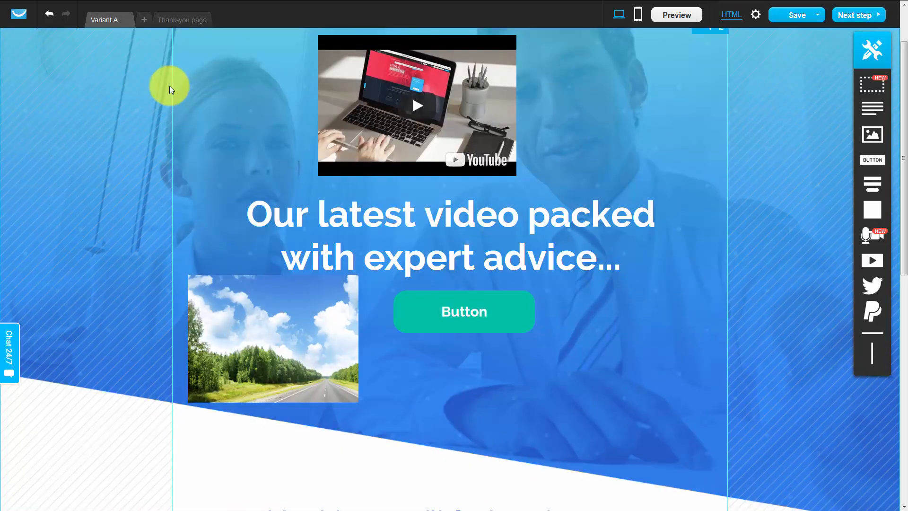
mouse_move(856, 325)
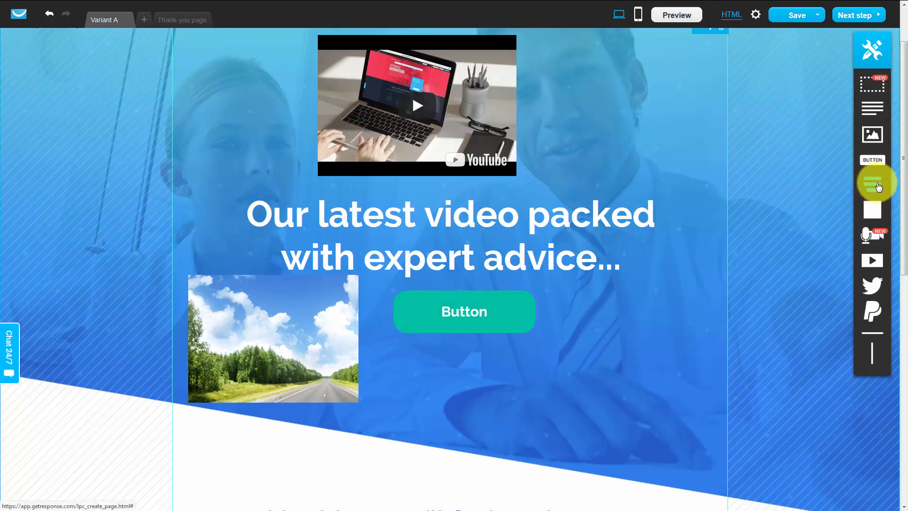
left_click_drag(873, 183, 501, 405)
scroll(631, 333, "down", 5)
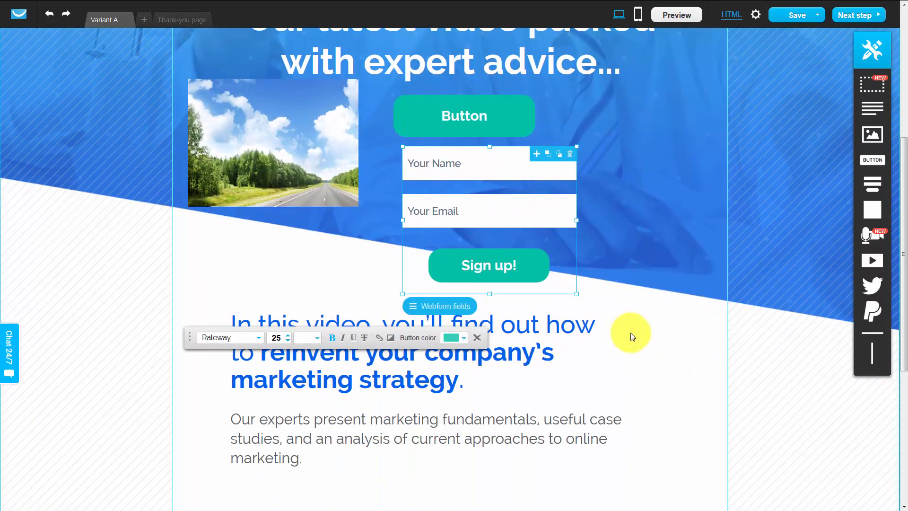
Examine the fields available for the web form and select its Your Name field for a look
left_click(414, 308)
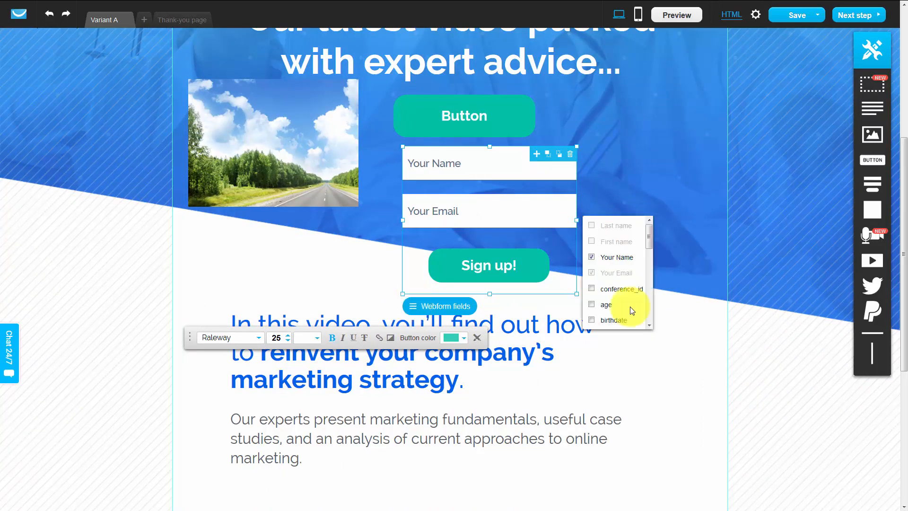
left_click(704, 301)
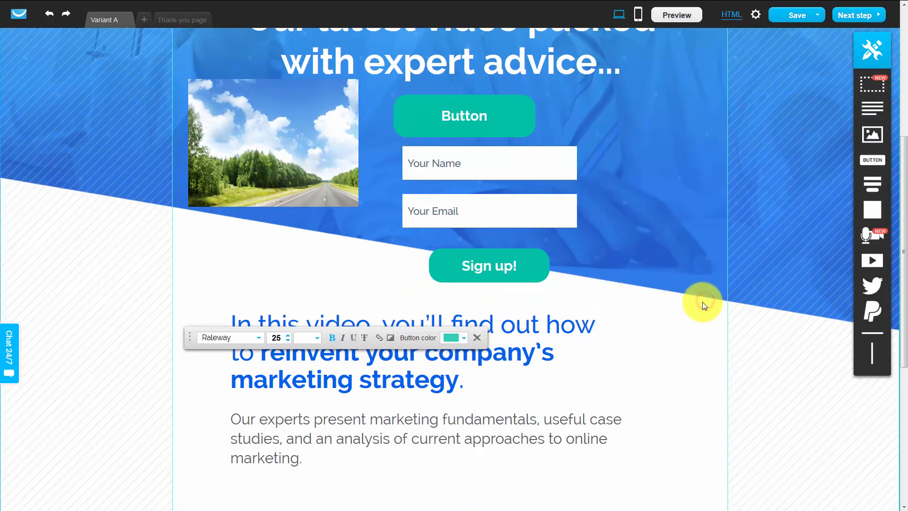
left_click(478, 173)
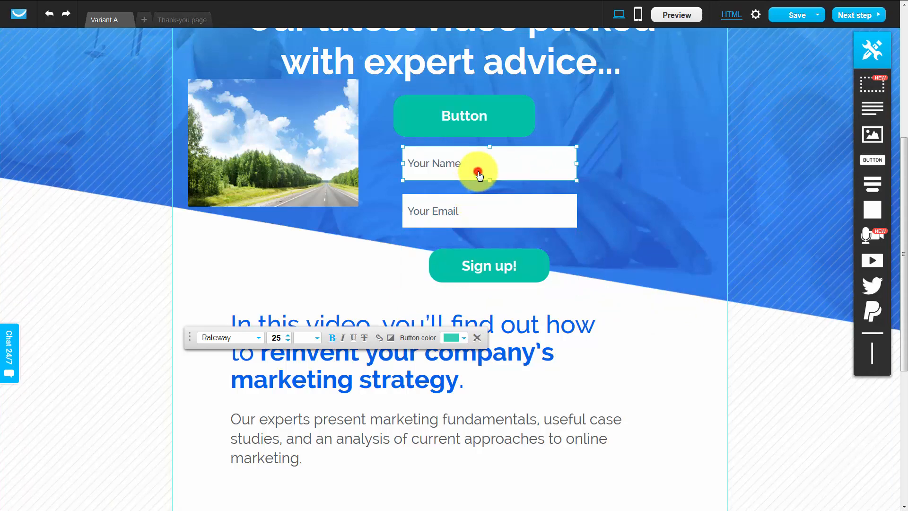
left_click(569, 237)
scroll(782, 205, "up", 5)
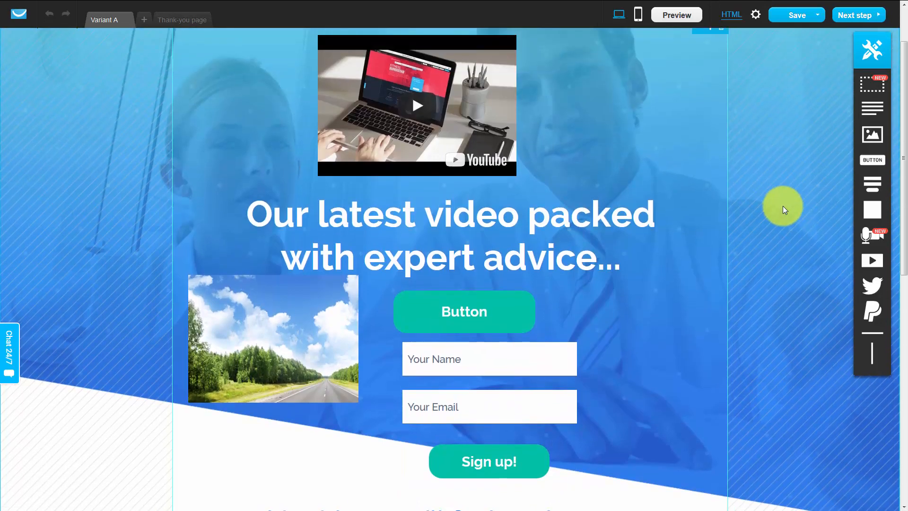
Try to proceed to the next step, return to the editor and switch Variant A to its mobile version
left_click(819, 16)
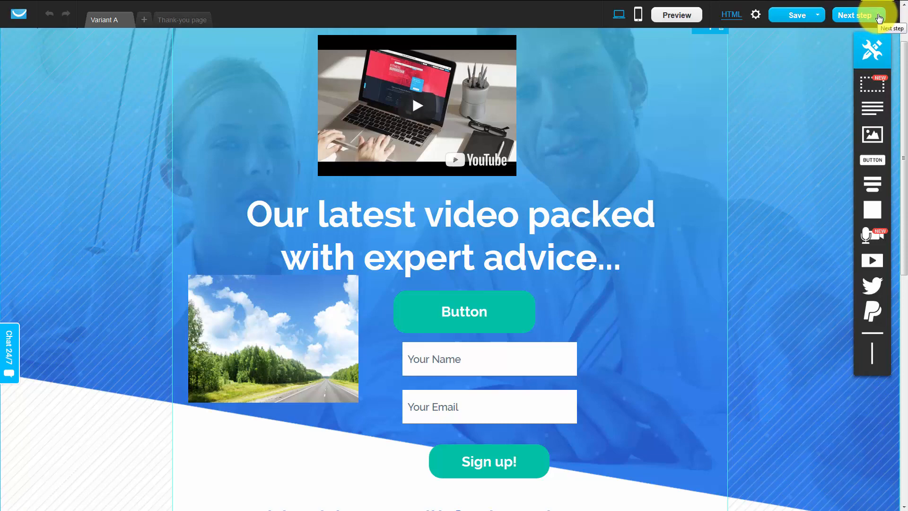
left_click(877, 17)
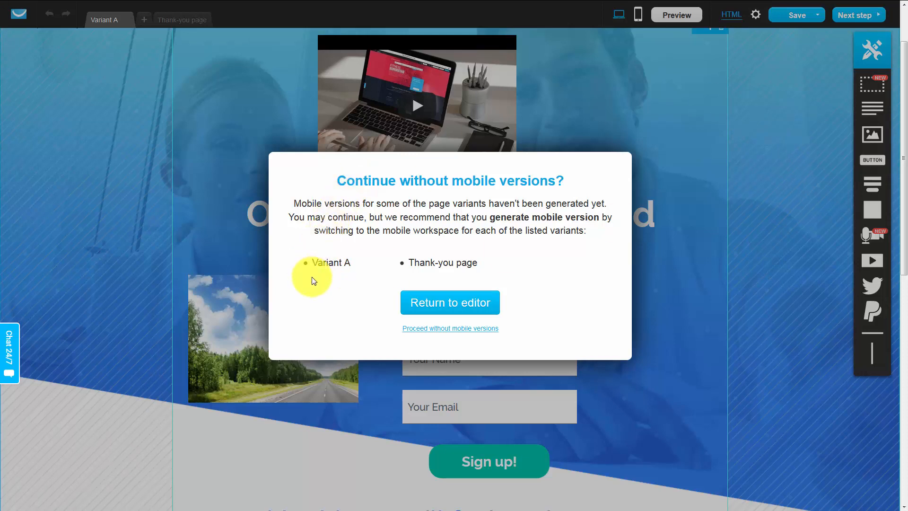
left_click(432, 304)
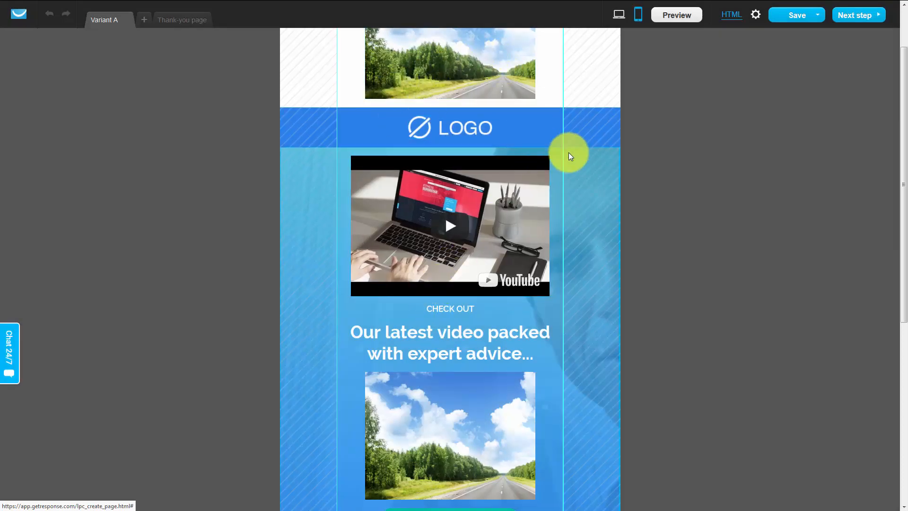
Review the mobile layout of Variant A down to the sign-up form and back to the beginning
scroll(587, 217, "down", 3)
scroll(597, 257, "down", 3)
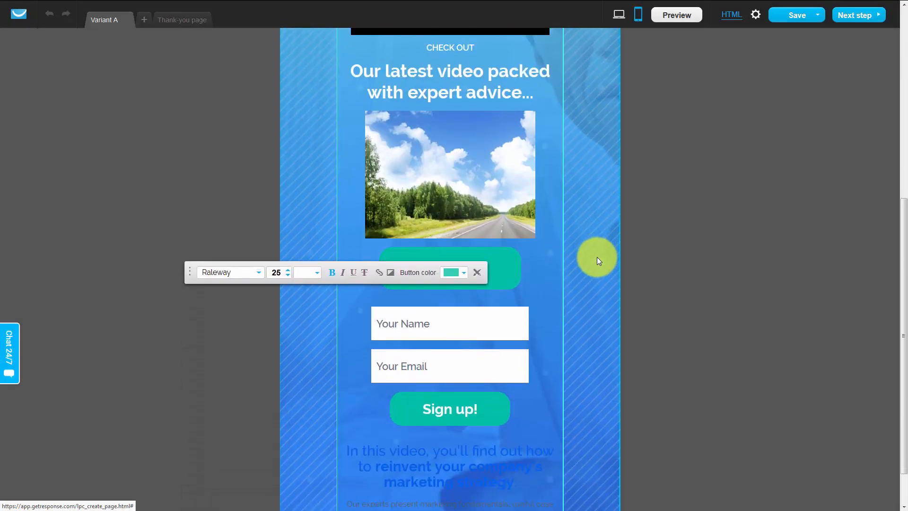
scroll(597, 259, "up", 8)
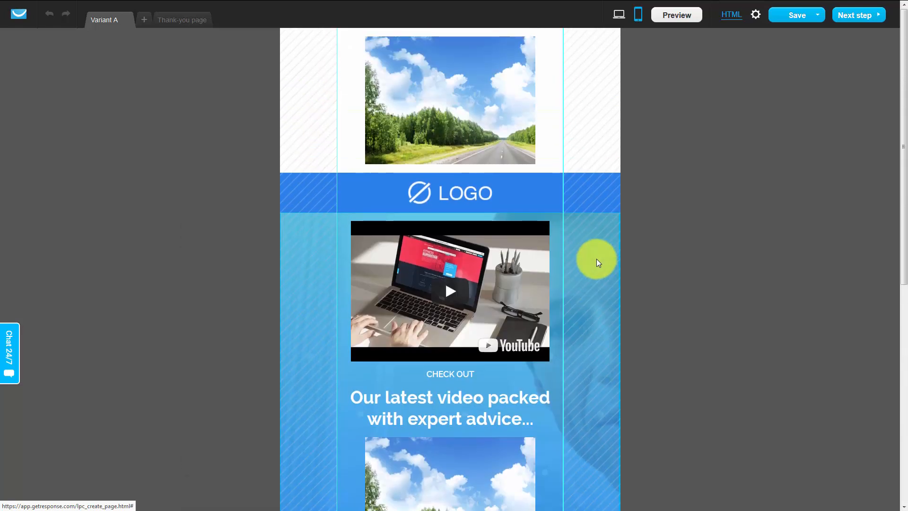
scroll(597, 259, "down", 1)
scroll(596, 259, "up", 1)
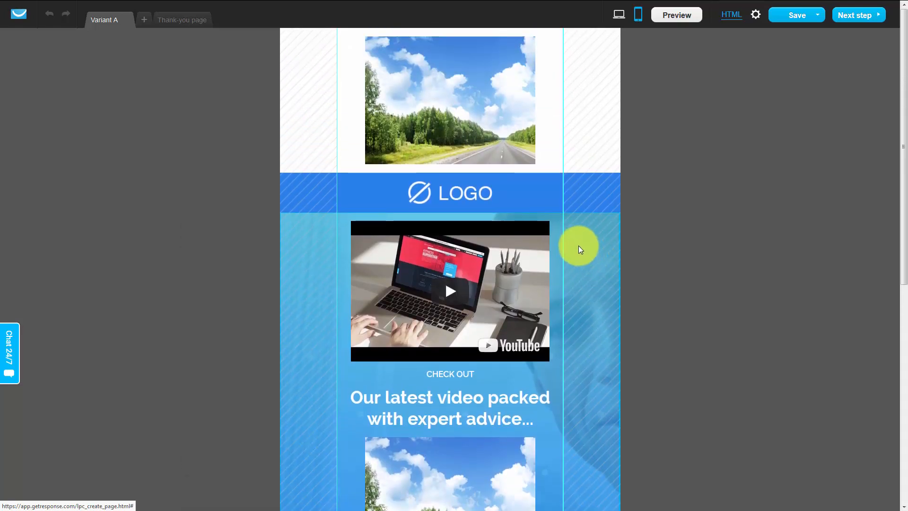
Save the landing page and proceed to its publishing settings
left_click(817, 15)
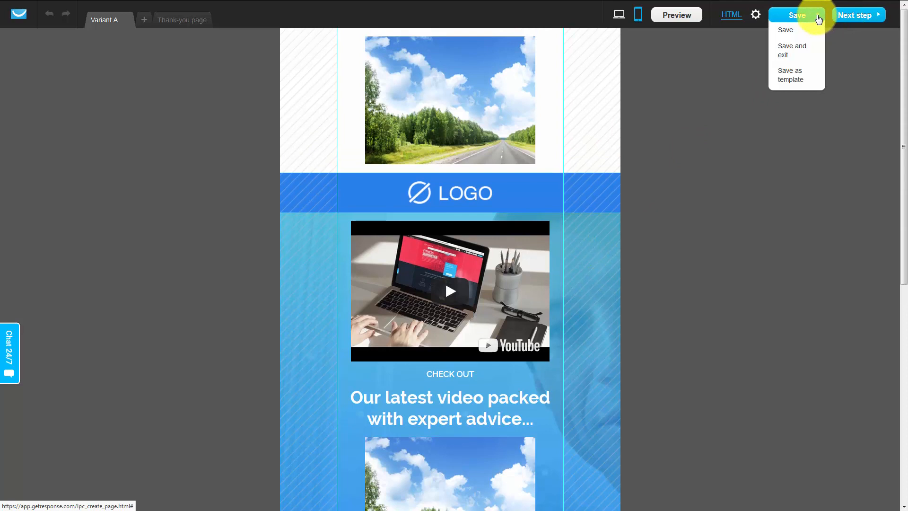
left_click(784, 30)
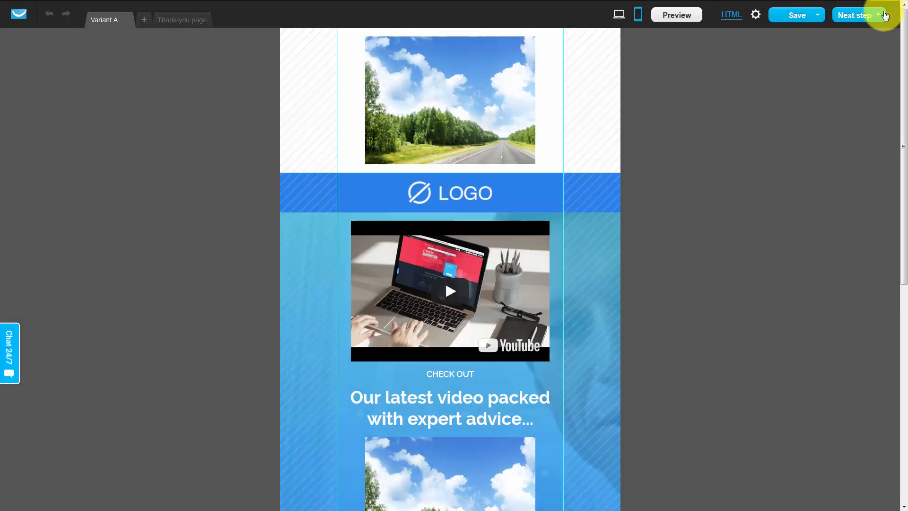
left_click(880, 15)
Examine the options for assigning an own domain in the landing page URL settings
scroll(476, 213, "down", 3)
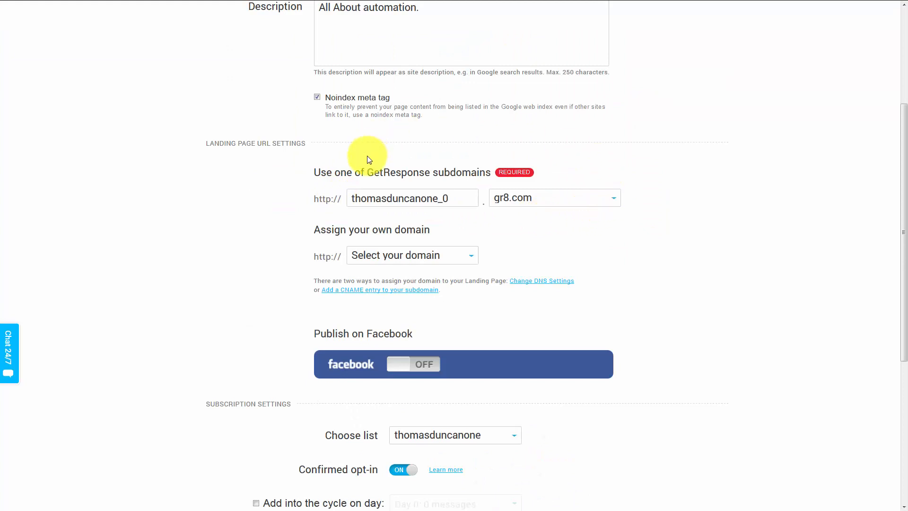
left_click(475, 258)
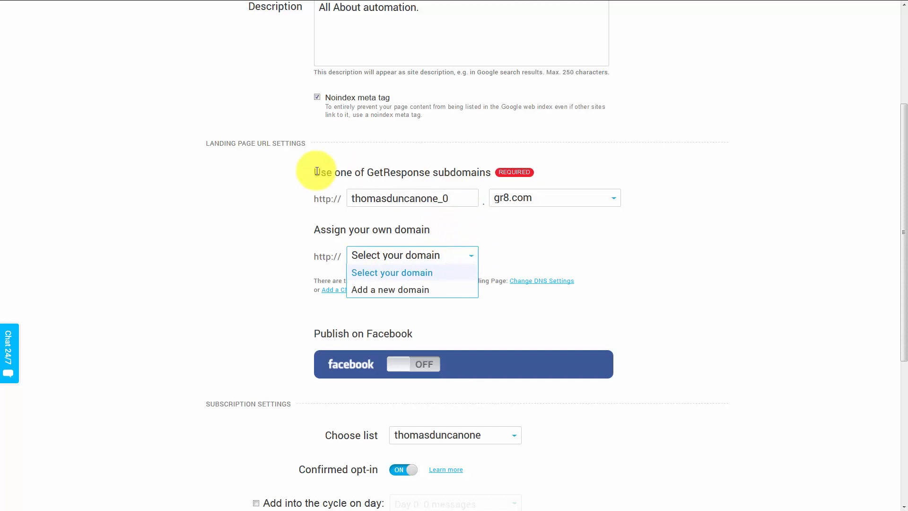
left_click(282, 242)
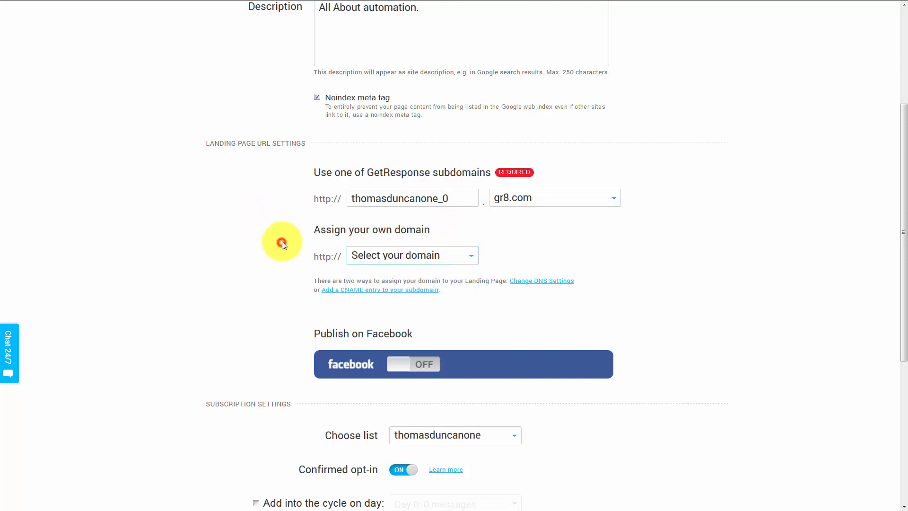
left_click(469, 255)
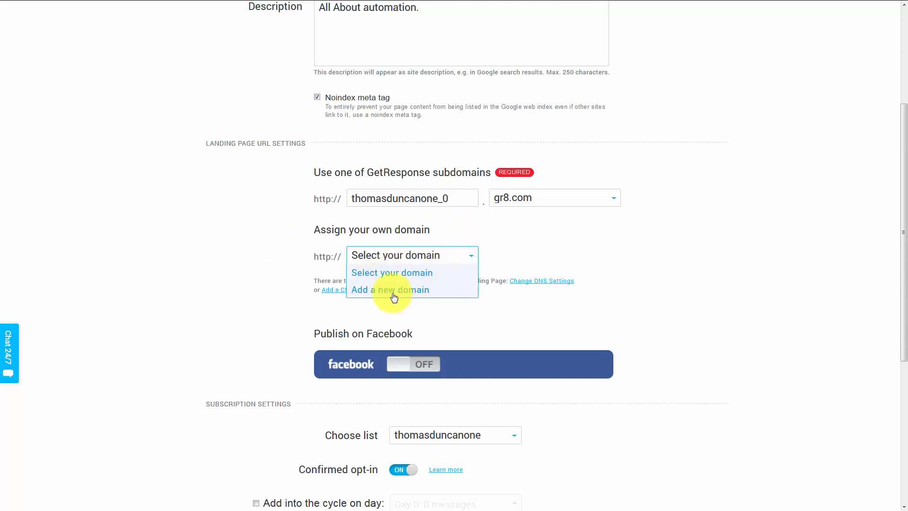
left_click(479, 231)
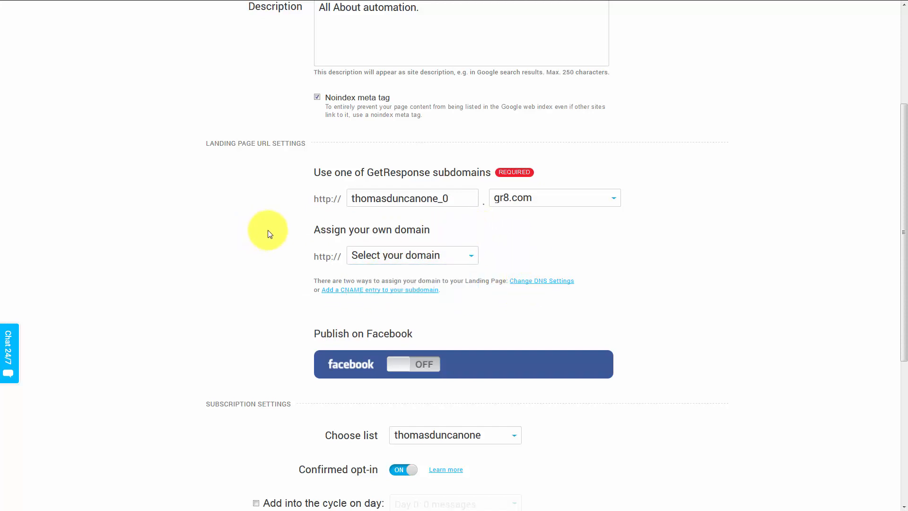
Choose automateyouremail as the contact list in the subscription settings
scroll(268, 230, "down", 3)
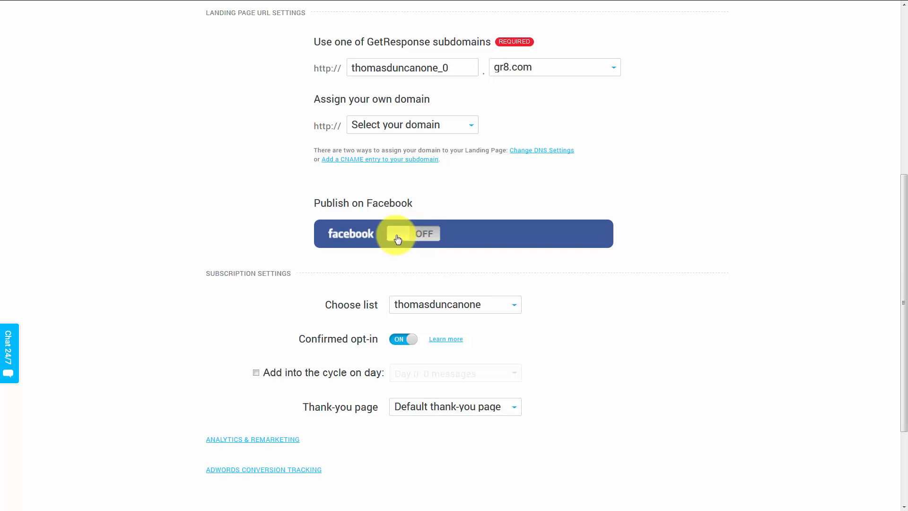
scroll(398, 240, "down", 3)
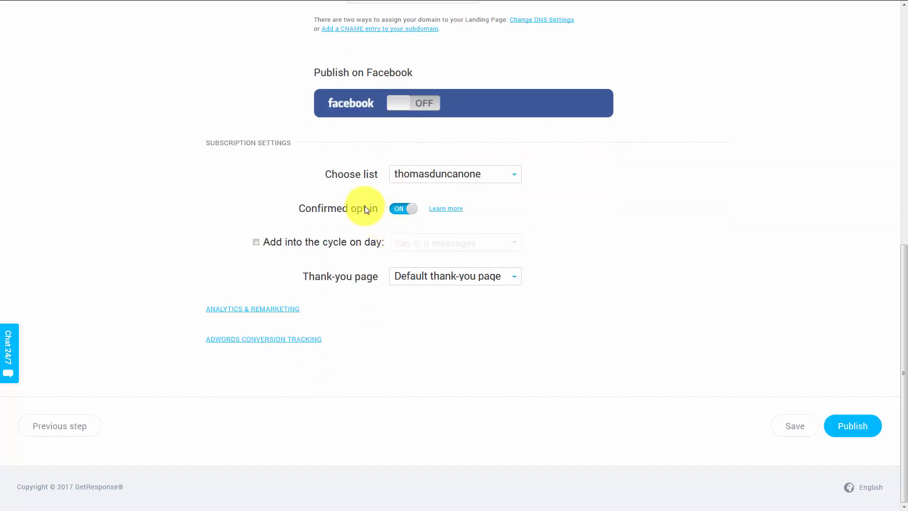
left_click(485, 178)
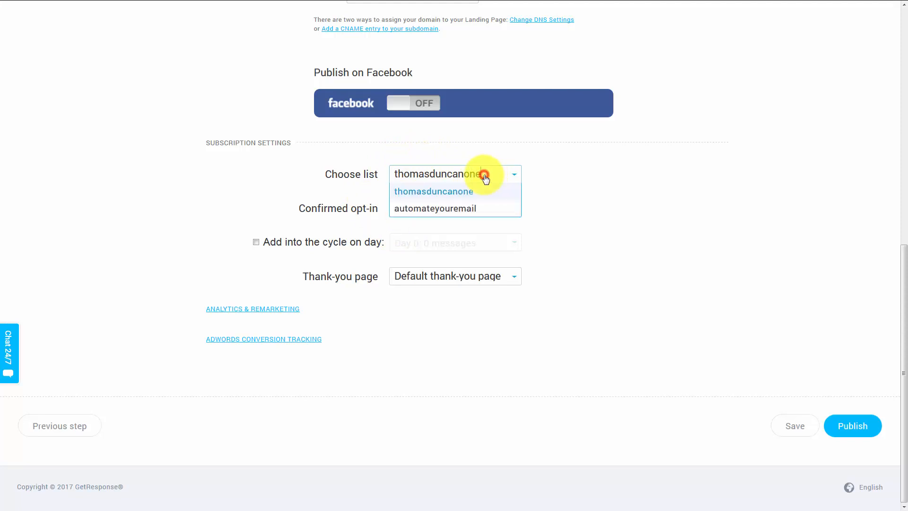
left_click(450, 206)
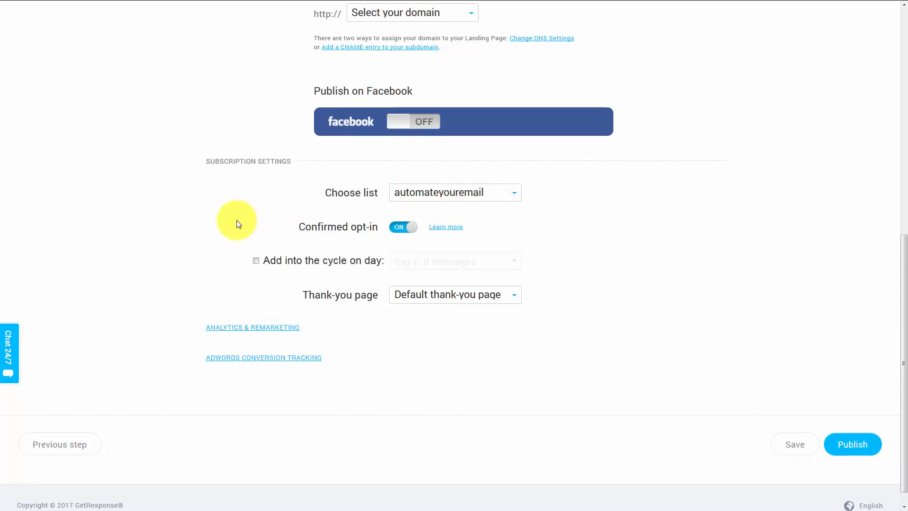
scroll(238, 223, "down", 1)
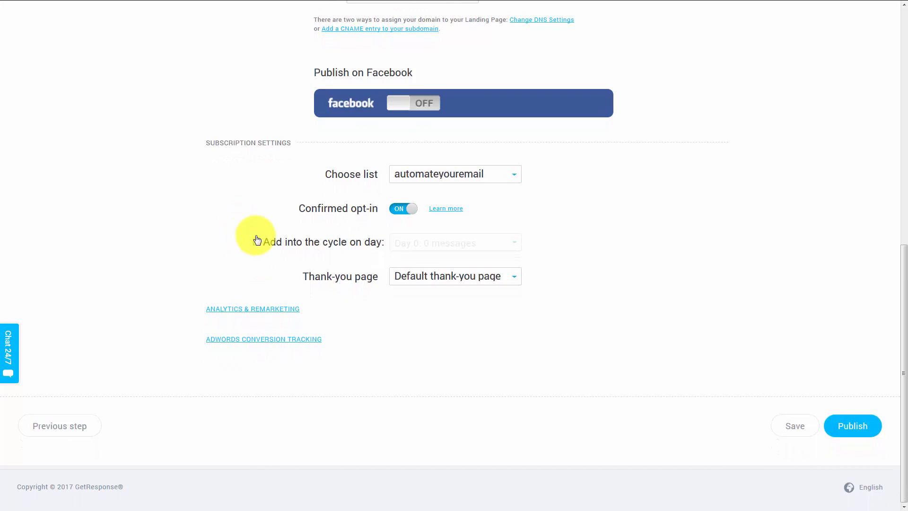
Expand the Analytics & Remarketing and AdWords Conversion Tracking sections to examine their options
left_click(265, 308)
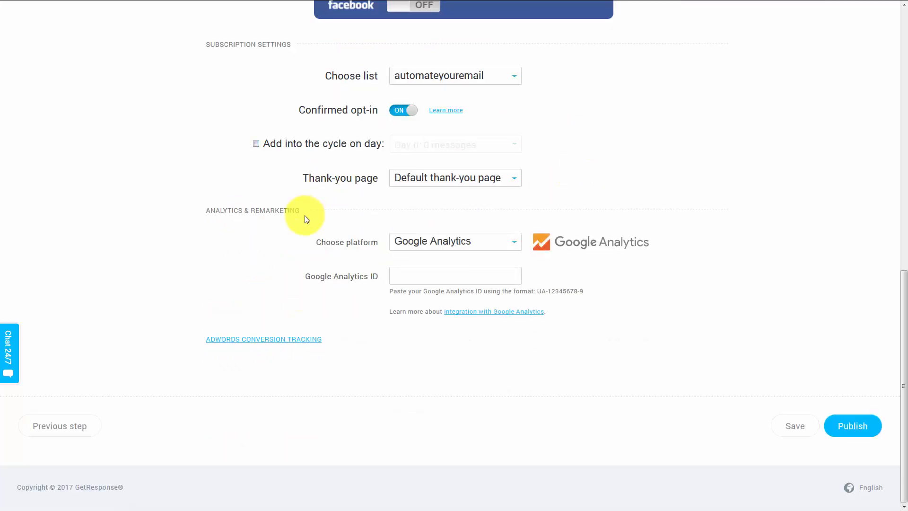
left_click(284, 340)
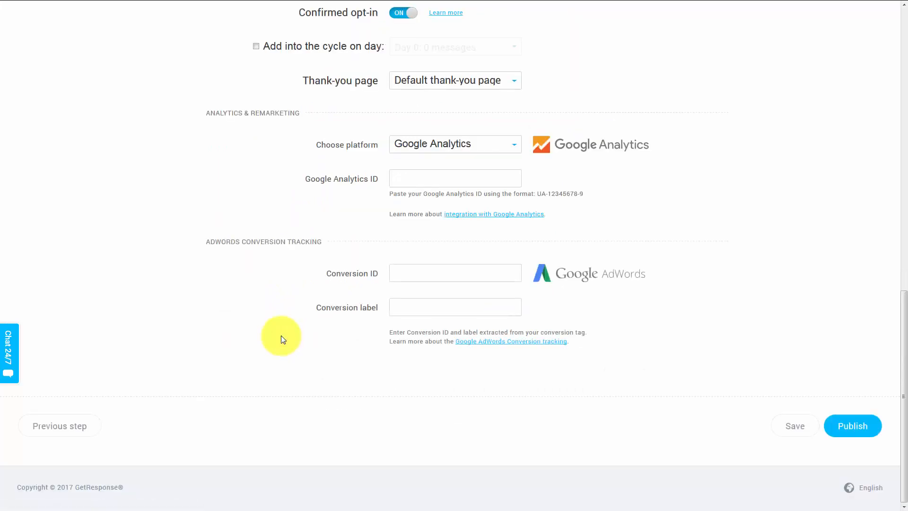
Review the landing page's URL and subscription settings once more and publish the page
scroll(278, 327, "up", 10)
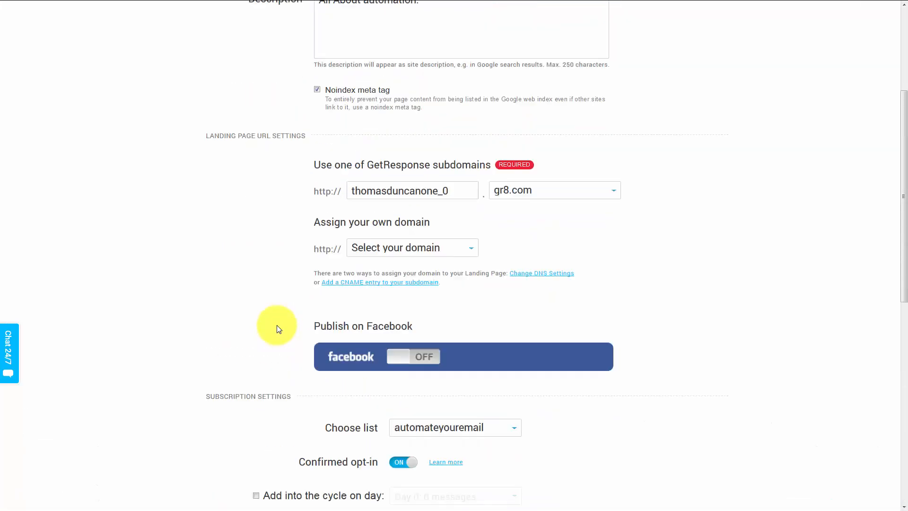
scroll(278, 327, "down", 10)
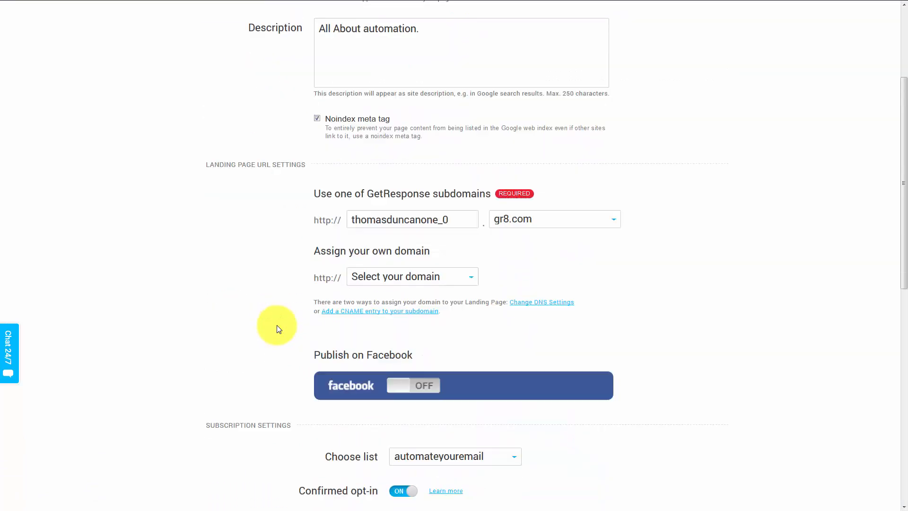
scroll(616, 375, "down", 2)
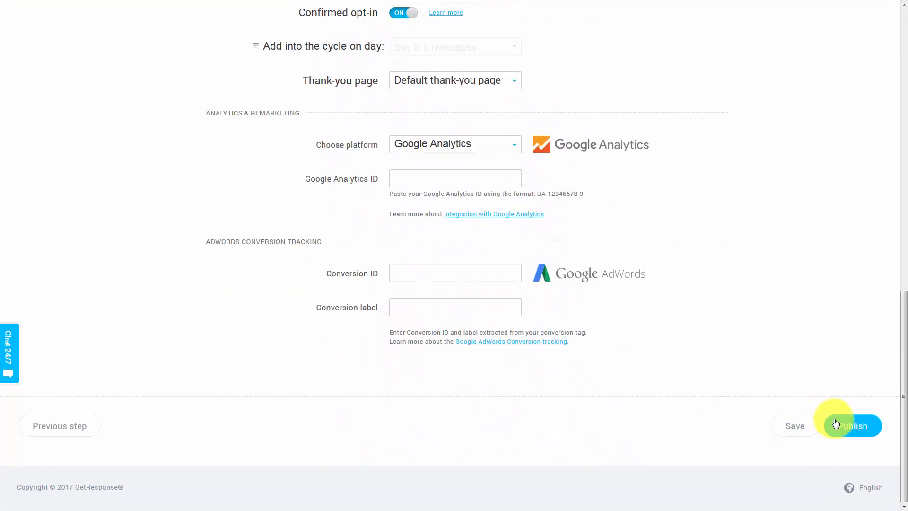
left_click(846, 430)
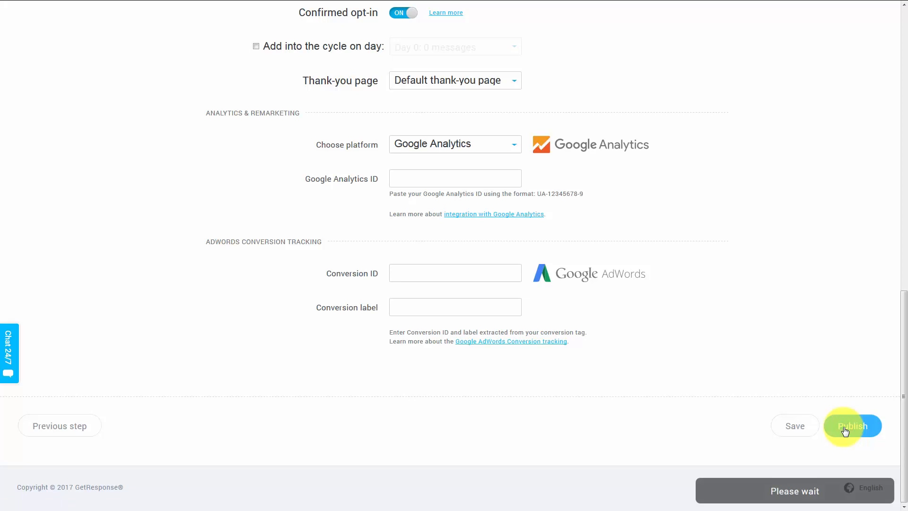